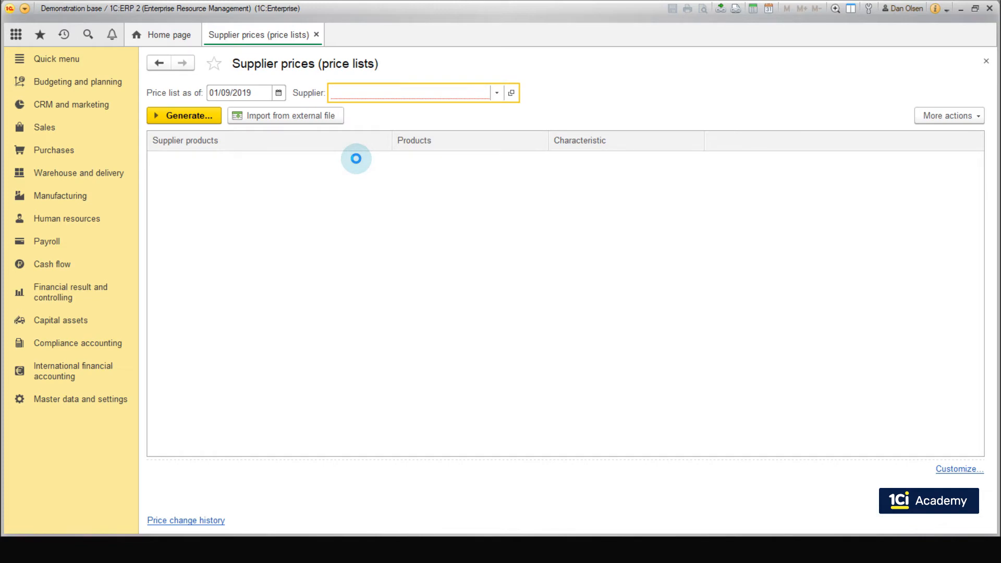
- Choose Magic Hoverboards GmbH as the supplier and set the price list date to 01/01/2019
scroll(209, 250, "down", 10)
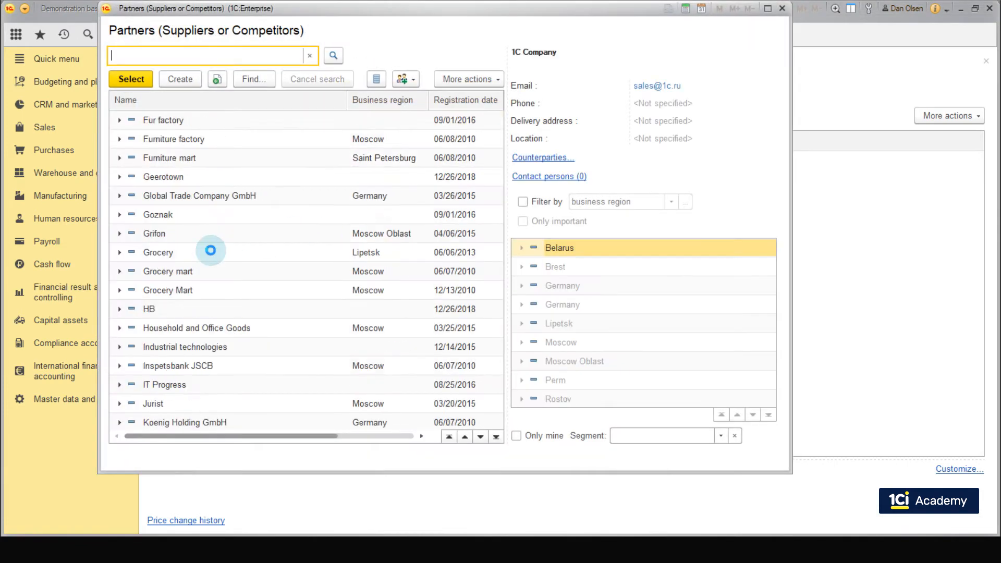
left_click(187, 156)
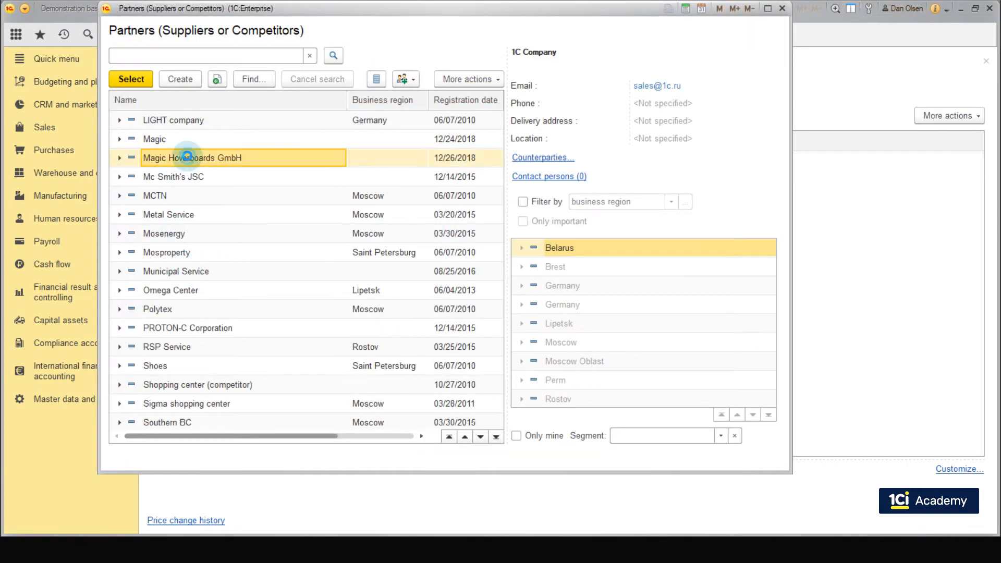
double_click(187, 157)
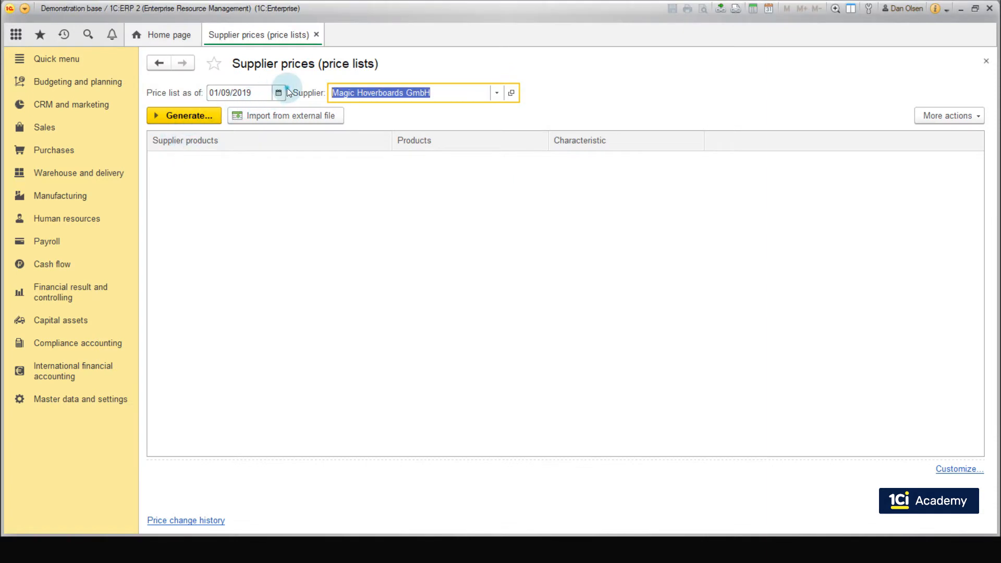
left_click(279, 92)
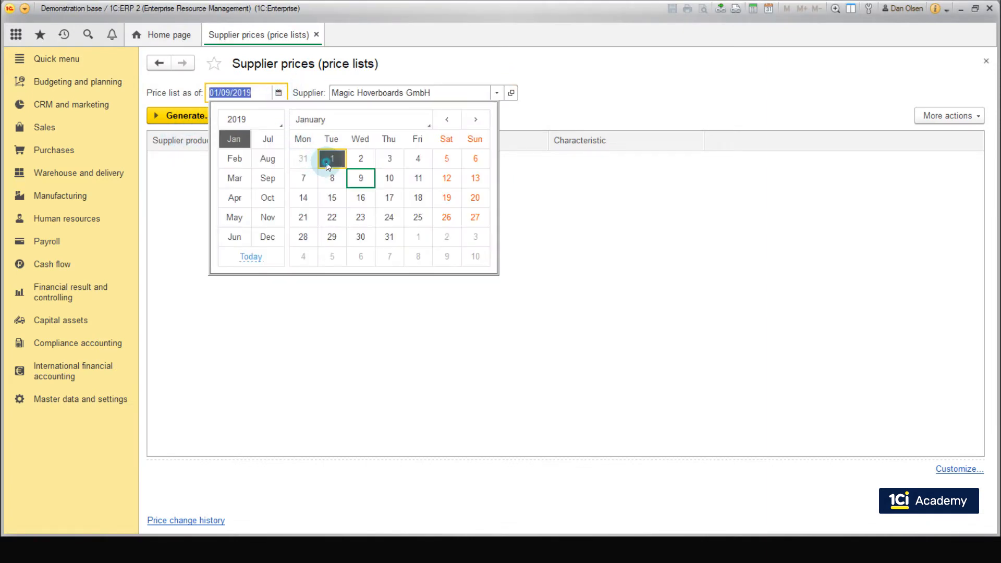
left_click(327, 165)
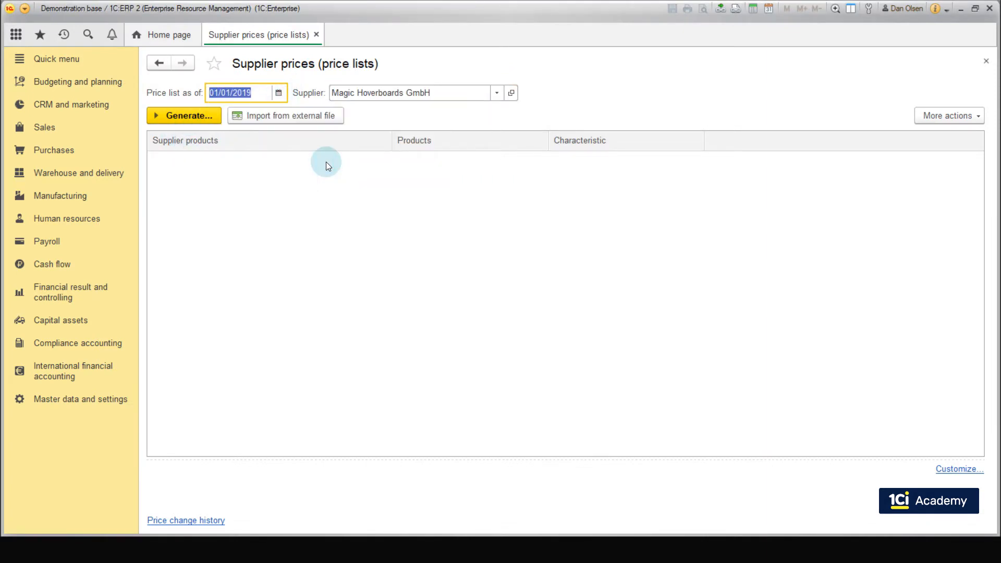
- Open the price list generation settings in the advanced view and add a product filter condition on Products and services
left_click(207, 119)
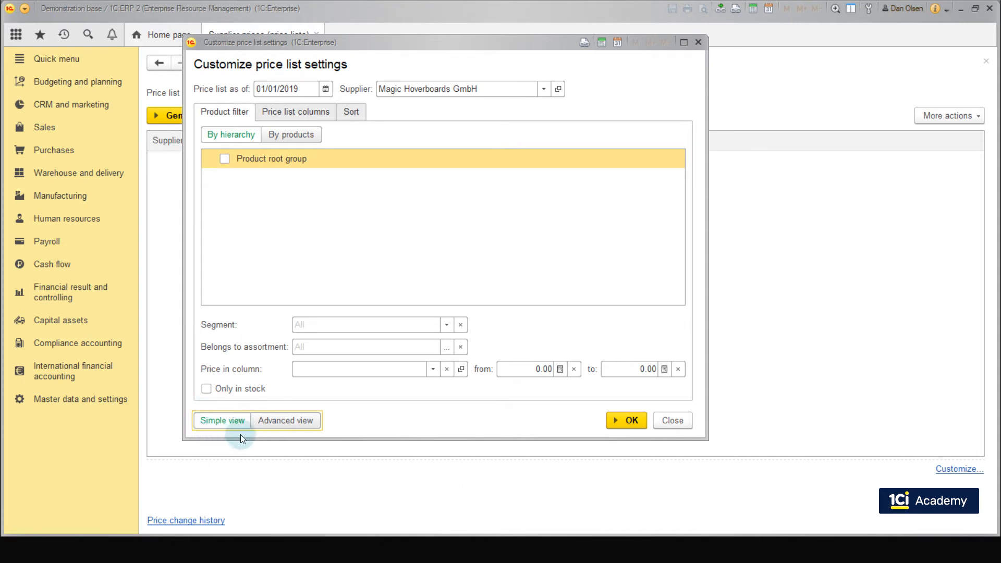
left_click(269, 422)
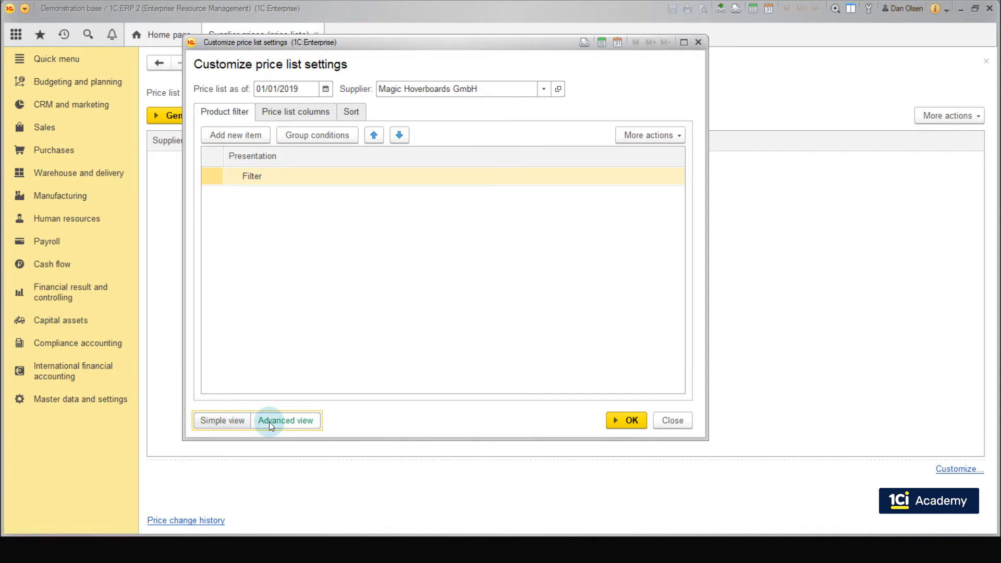
left_click(256, 143)
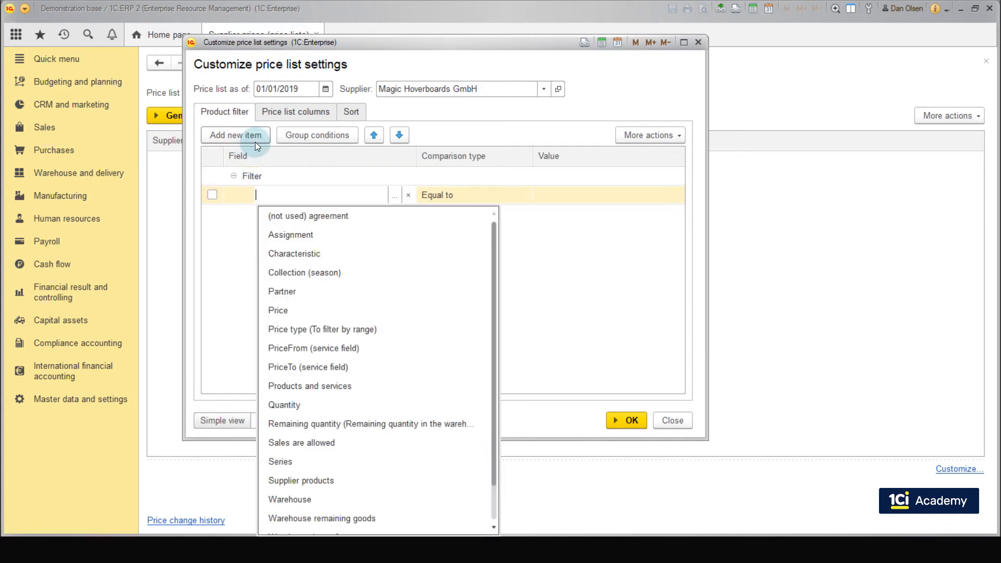
left_click(355, 387)
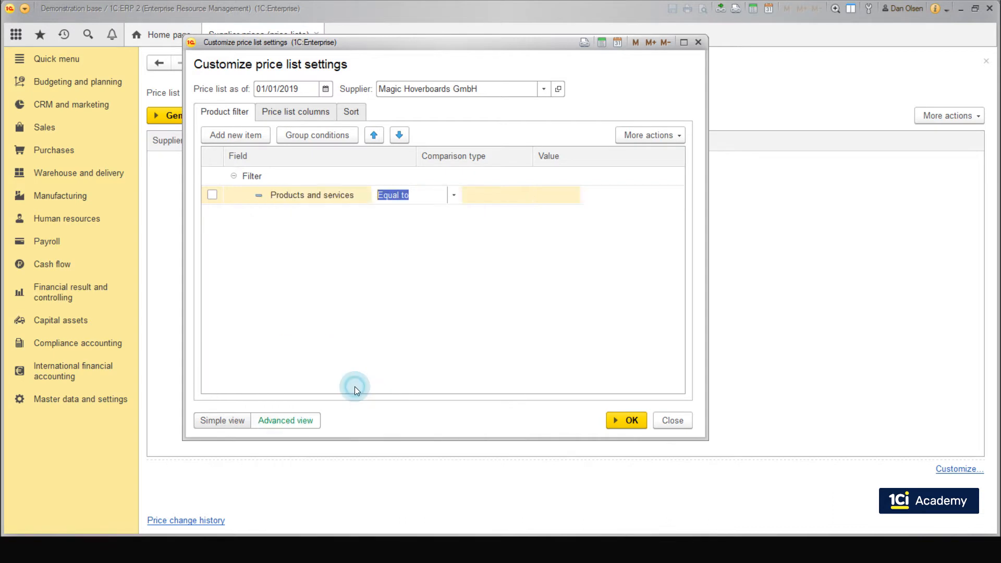
- Enable the filter condition and change its field to the Product kind attribute under Products and services
left_click(376, 196)
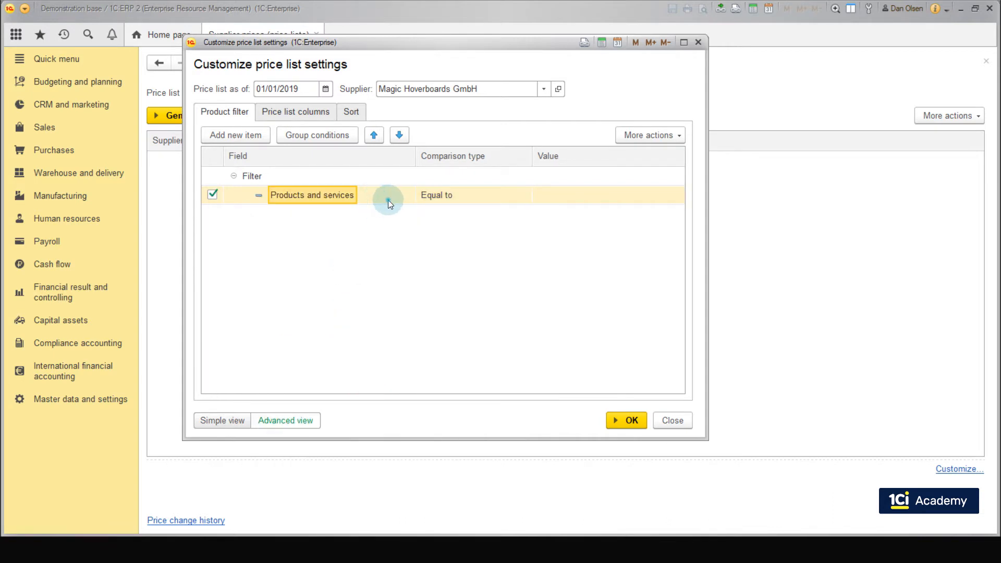
left_click(393, 198)
left_click(395, 199)
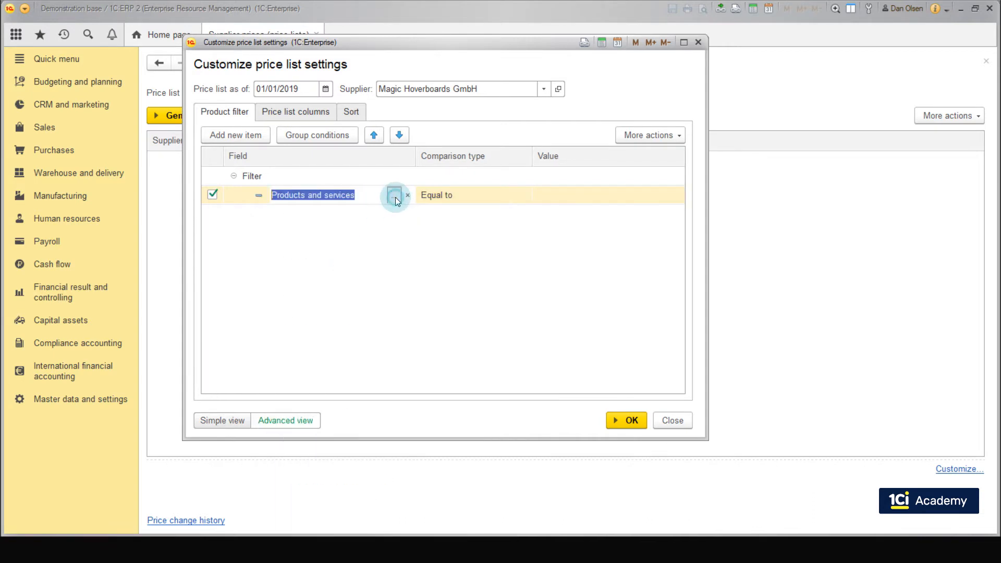
left_click(395, 199)
left_click(259, 230)
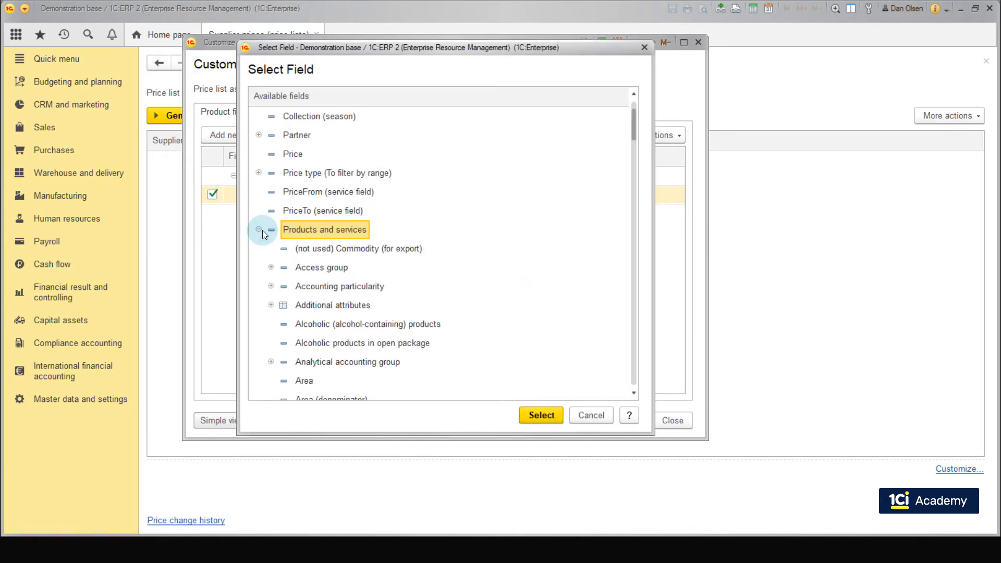
scroll(330, 271, "down", 8)
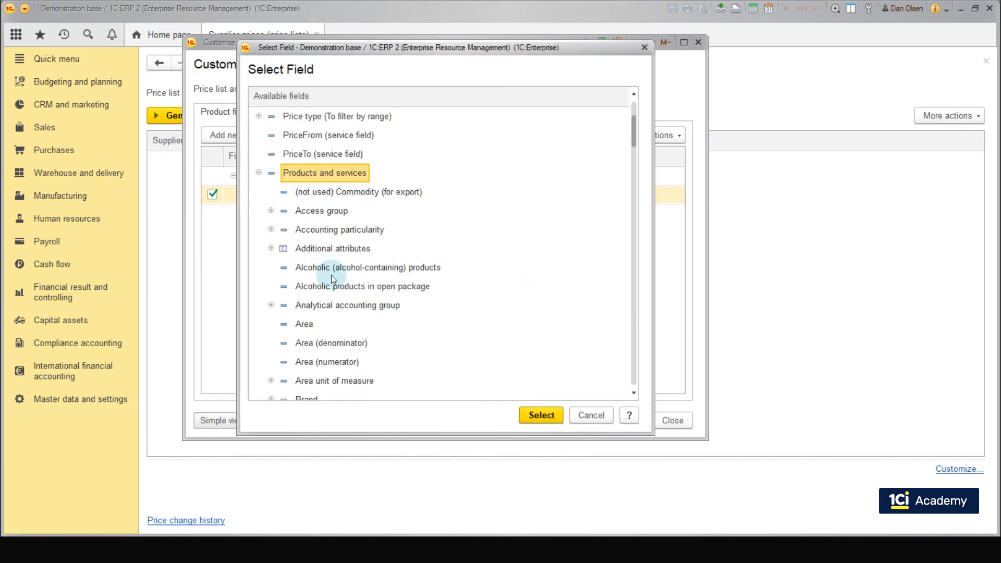
scroll(331, 284, "down", 8)
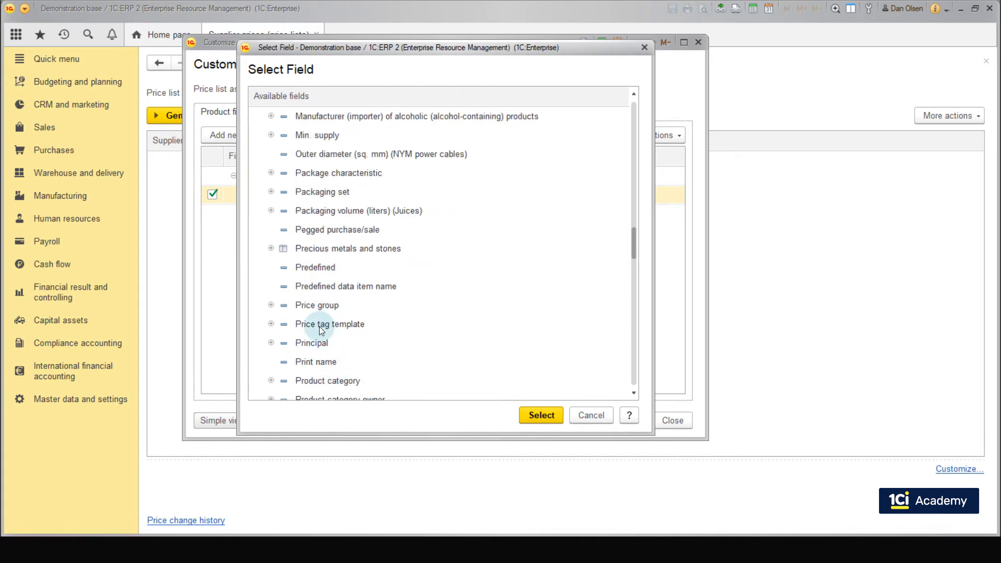
scroll(319, 326, "down", 2)
left_click(327, 323)
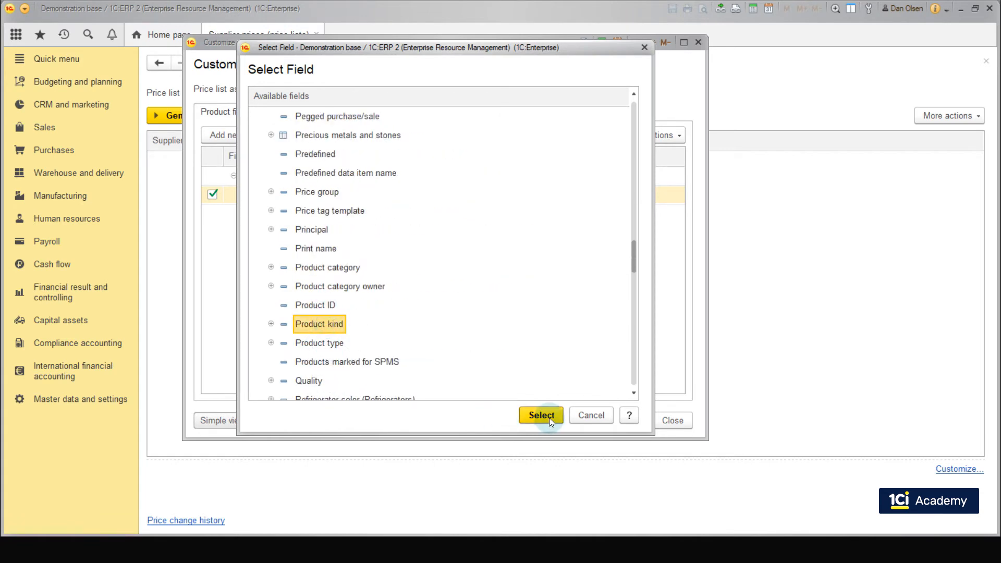
left_click(541, 415)
left_click(418, 216)
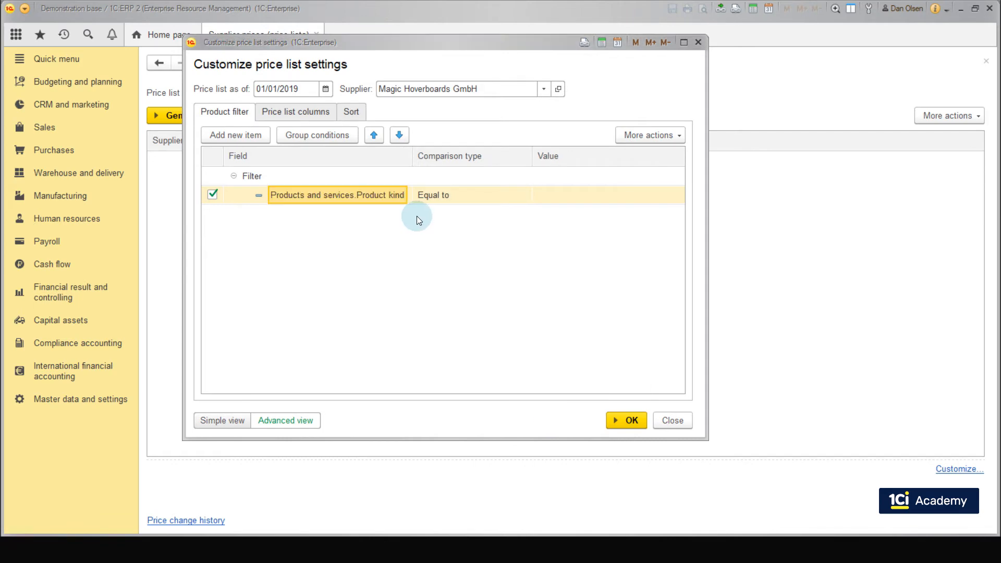
left_click_drag(412, 162, 432, 164)
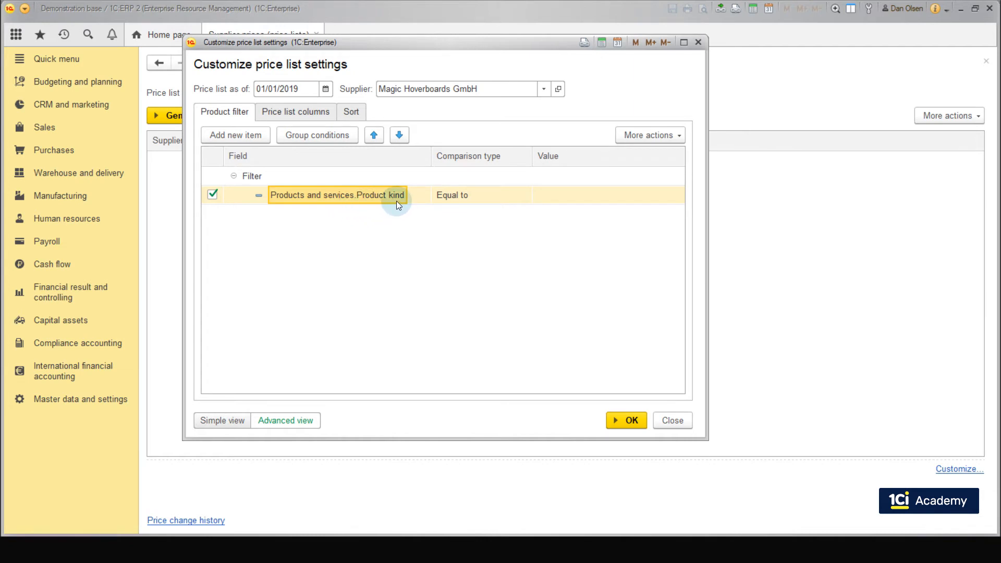
- Set the Product kind filter value to Hoverboards from the full list of product kinds
left_click(557, 208)
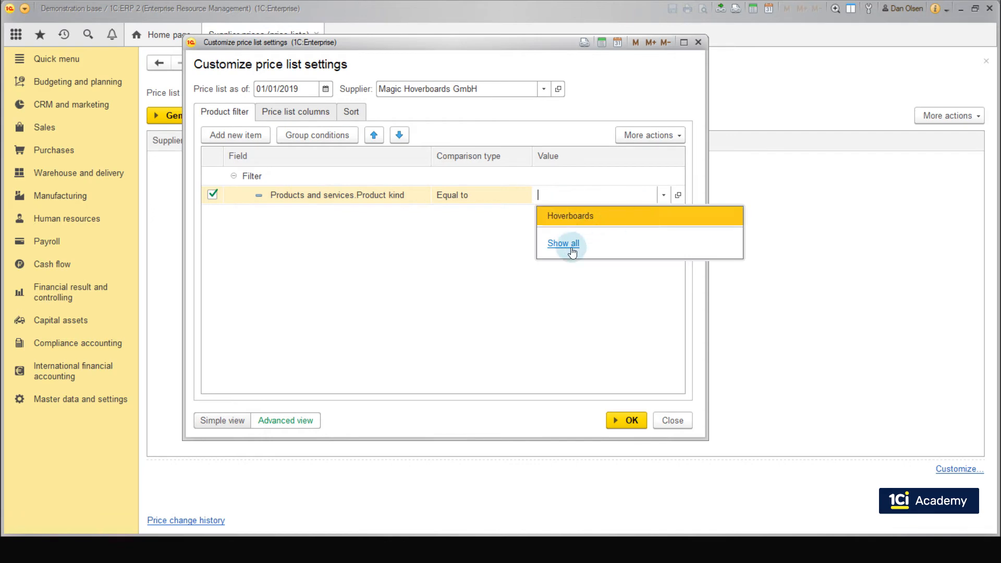
left_click(572, 245)
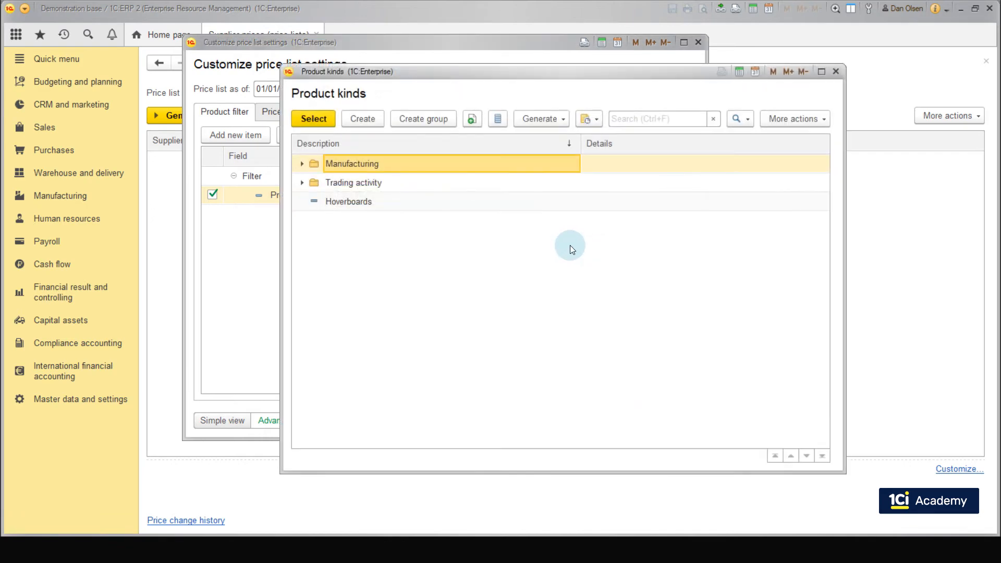
double_click(390, 207)
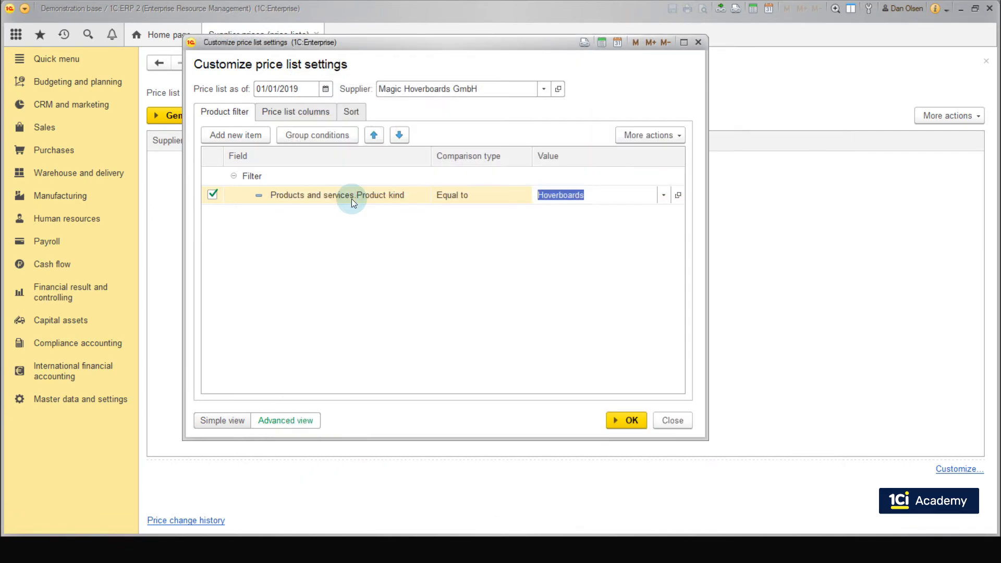
left_click(352, 198)
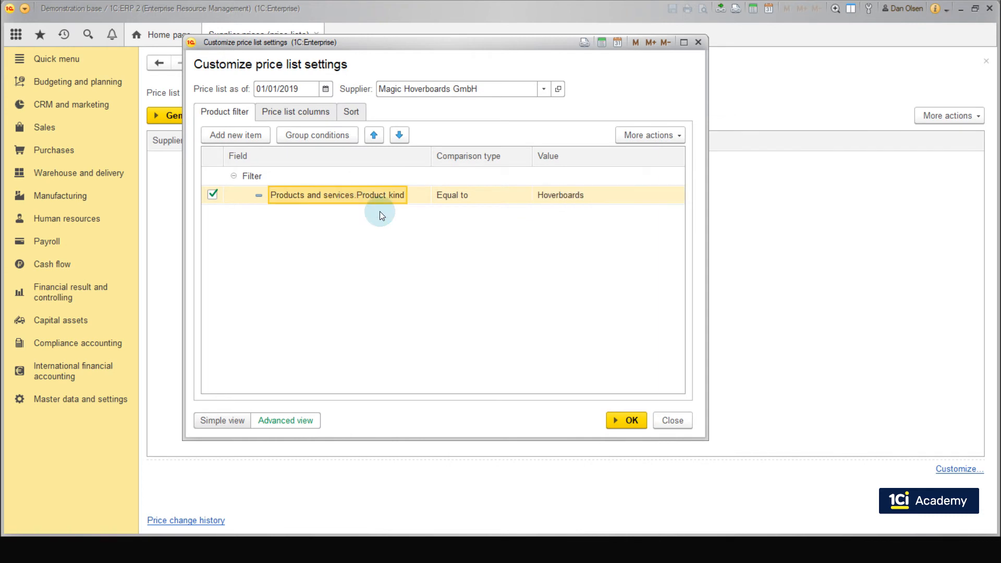
- Create the supplier price type "Magic Hoverboards Prices 1" in EUR, include it as a price list column and generate the price list
left_click(293, 112)
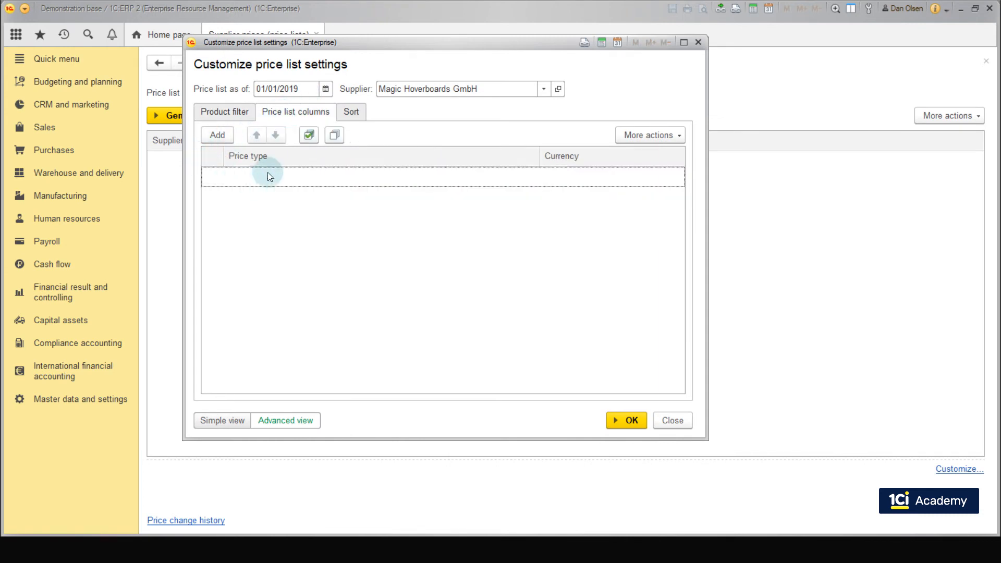
left_click(220, 139)
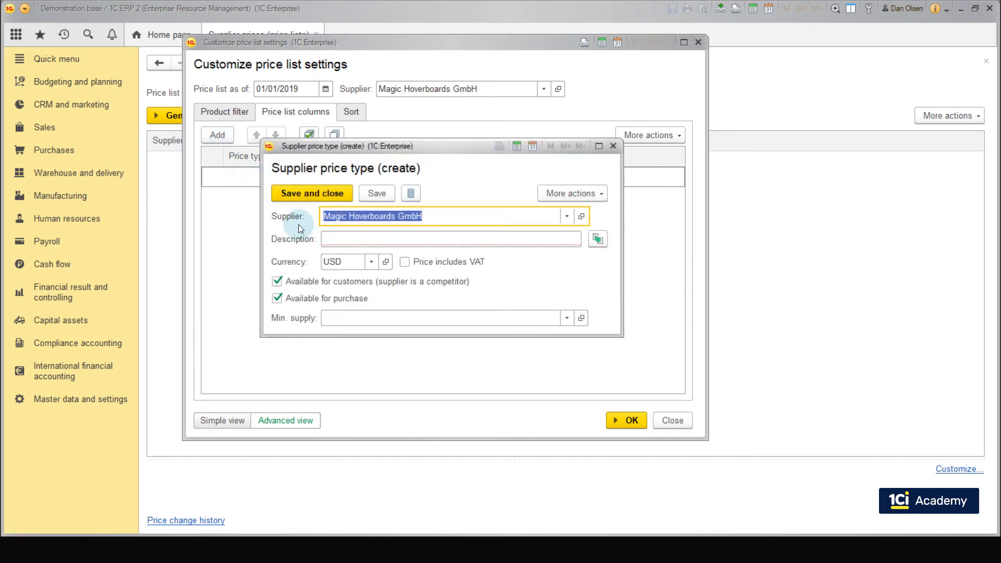
left_click(330, 237)
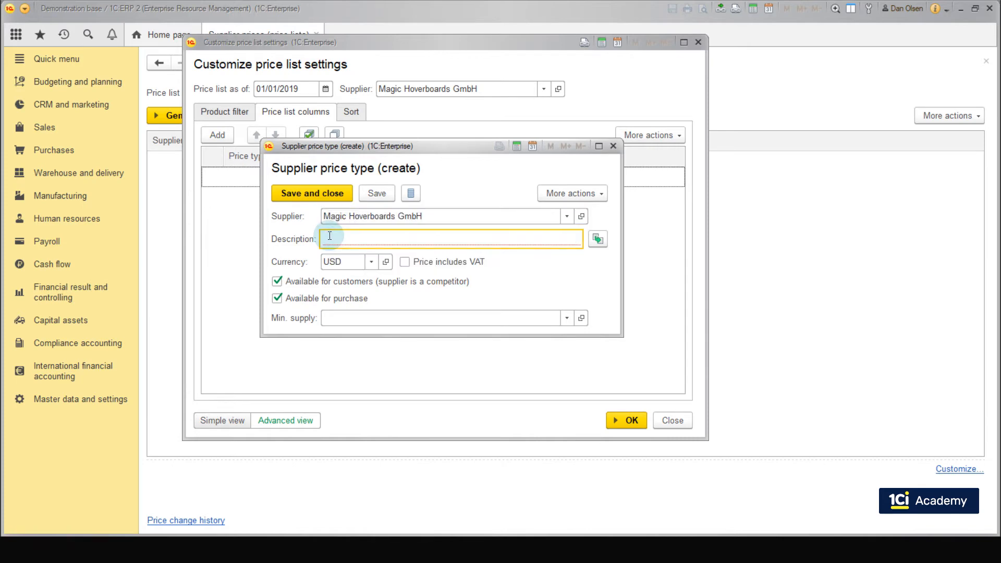
type("Magic Hoverboards Prices 1")
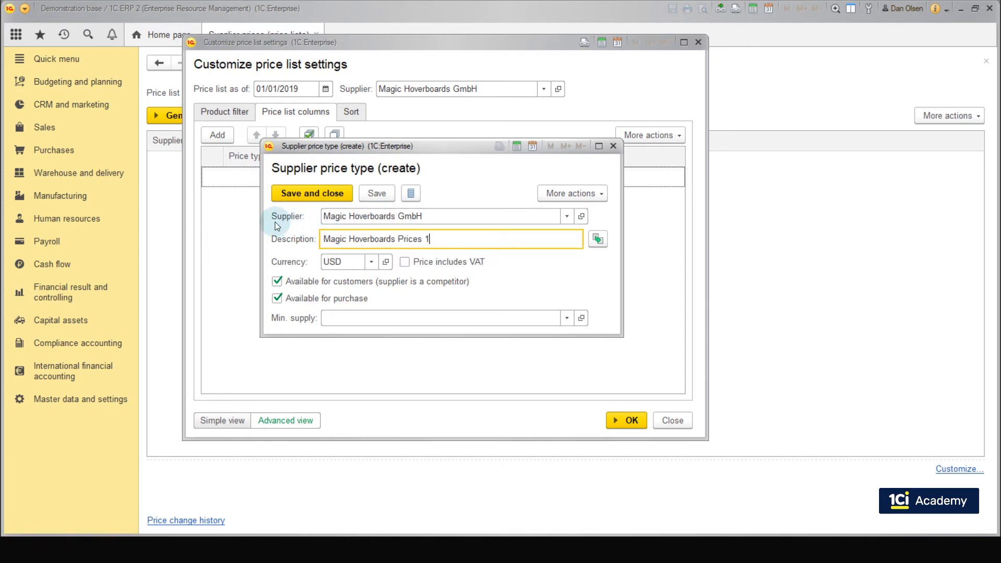
left_click(371, 261)
left_click(355, 296)
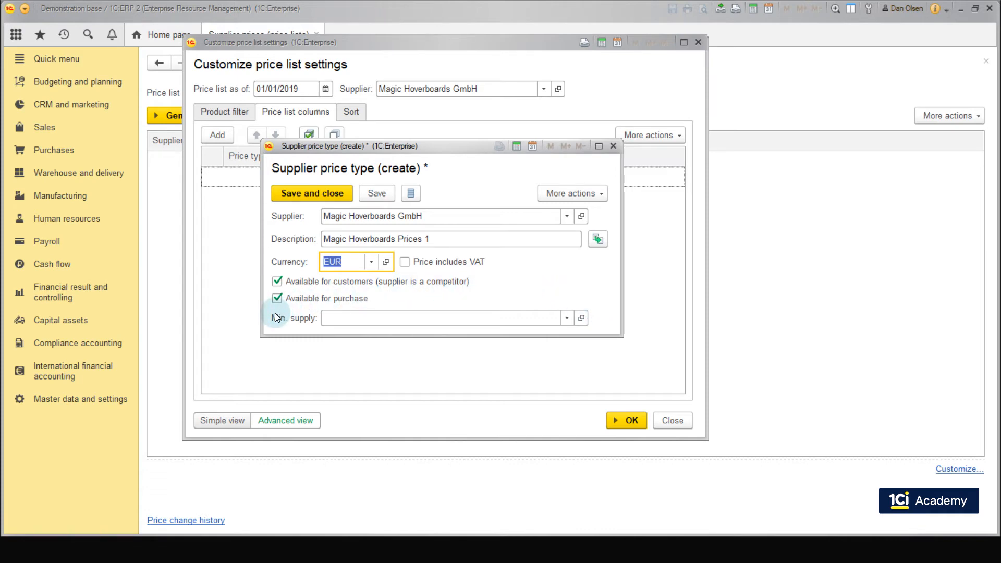
left_click(312, 196)
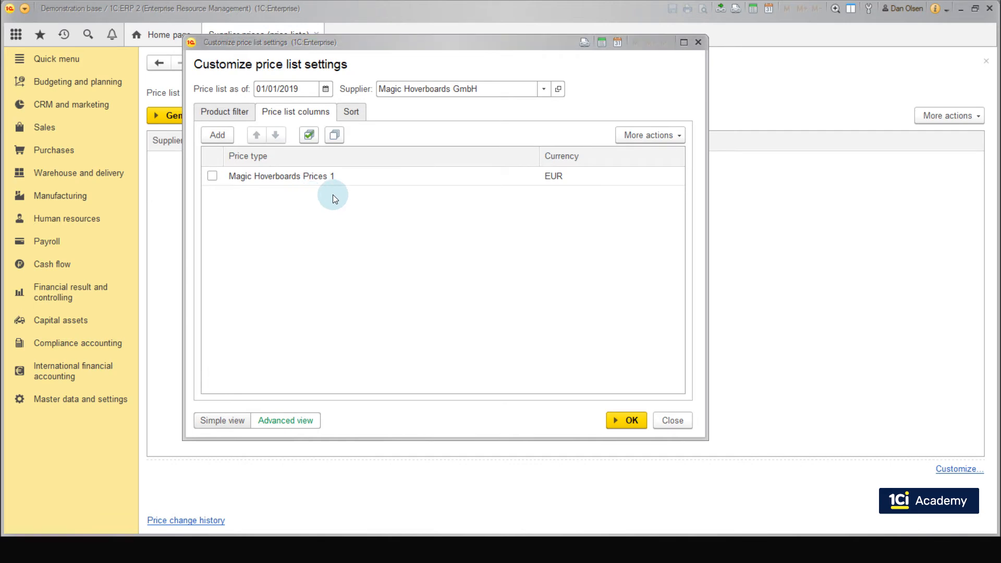
left_click(213, 176)
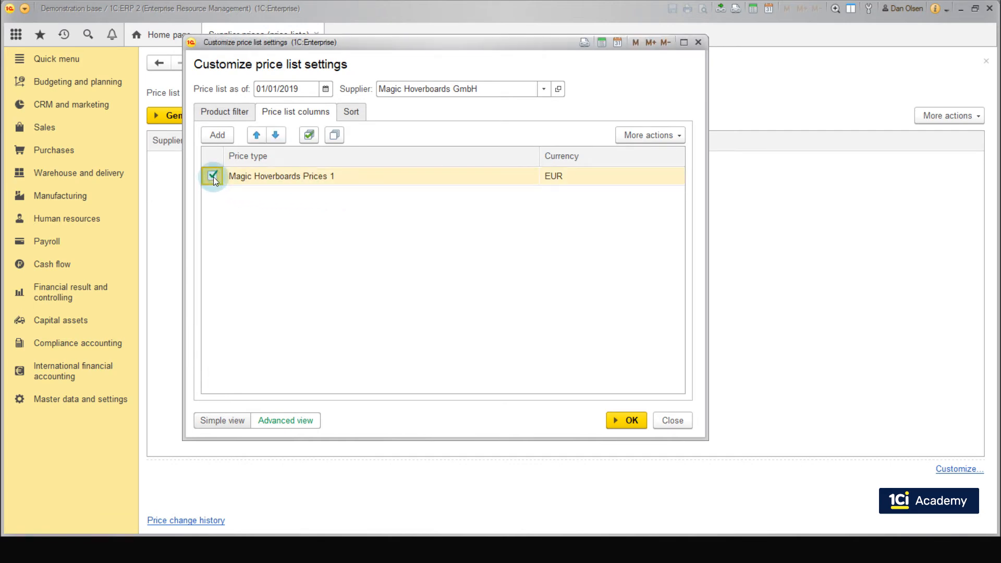
left_click(618, 430)
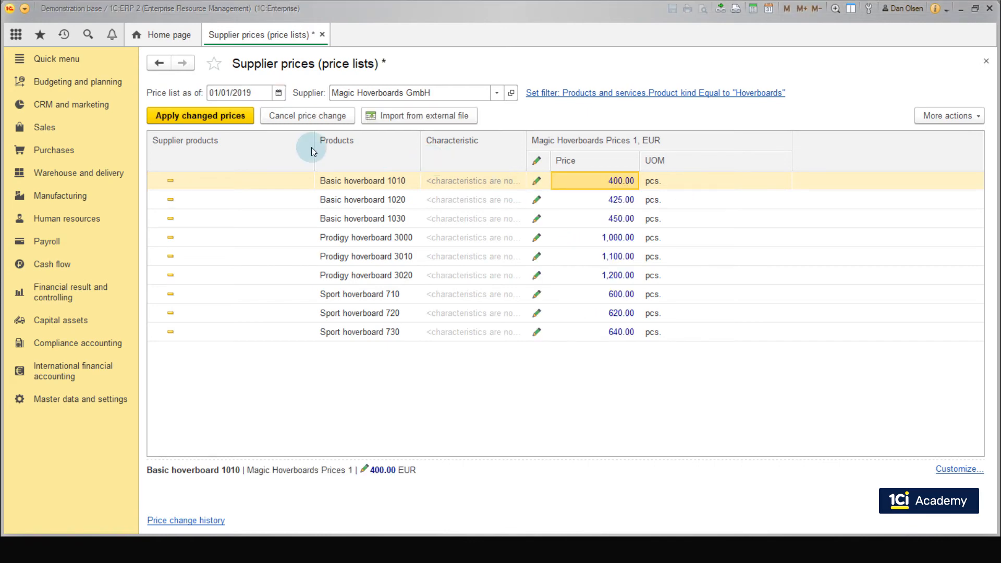
- Apply the changed supplier prices, choosing Write and post for the January 1, 2019 pricing
left_click(208, 113)
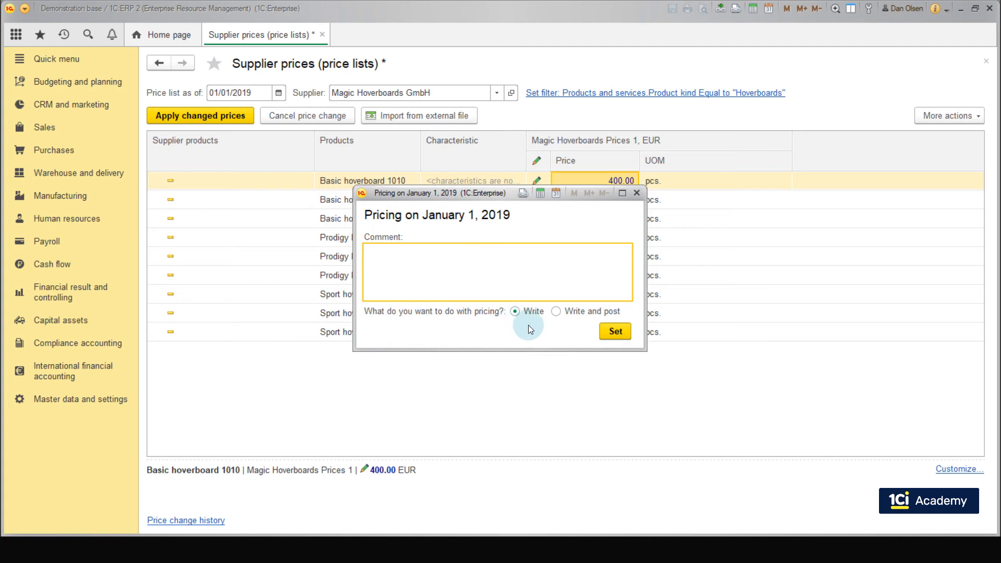
left_click(556, 312)
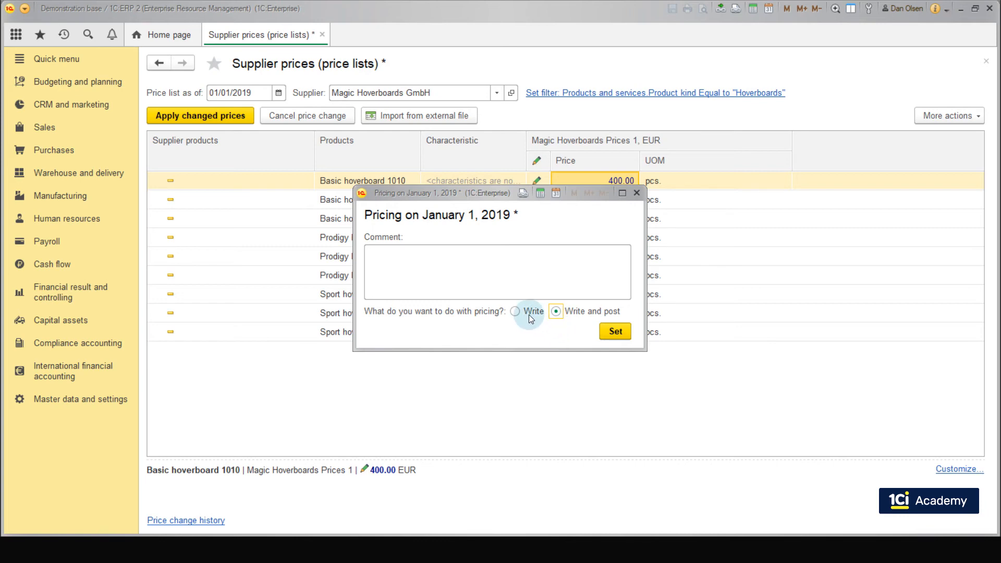
left_click(515, 312)
left_click(579, 314)
left_click(615, 332)
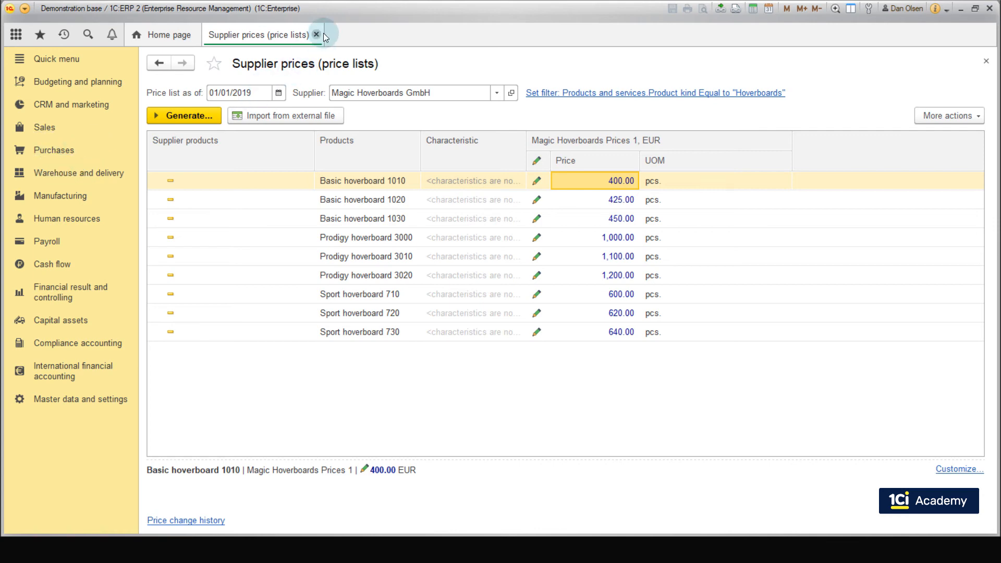
- Start a new purchase terms agreement from the agreements with suppliers in Purchases
left_click(76, 157)
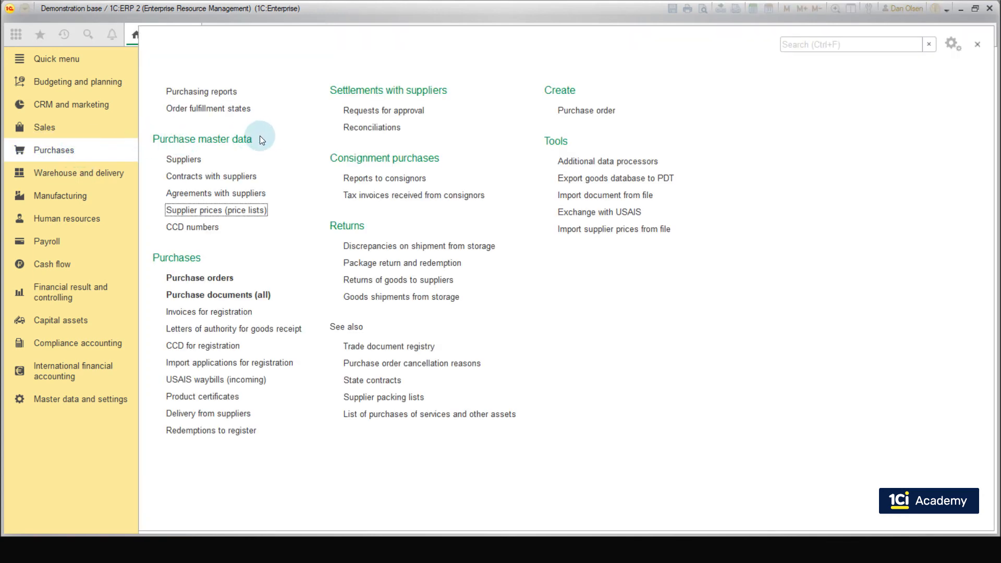
left_click(246, 191)
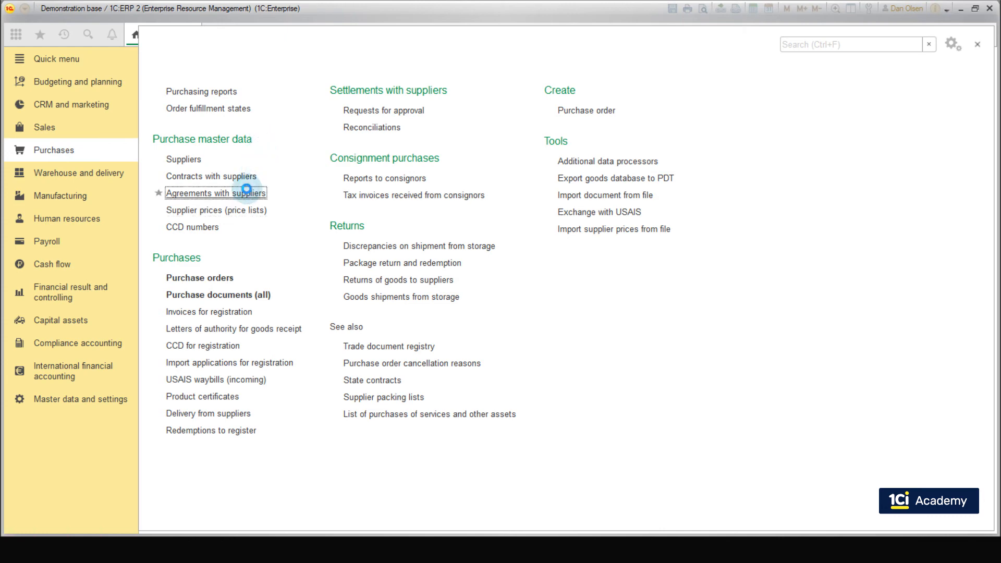
left_click(176, 128)
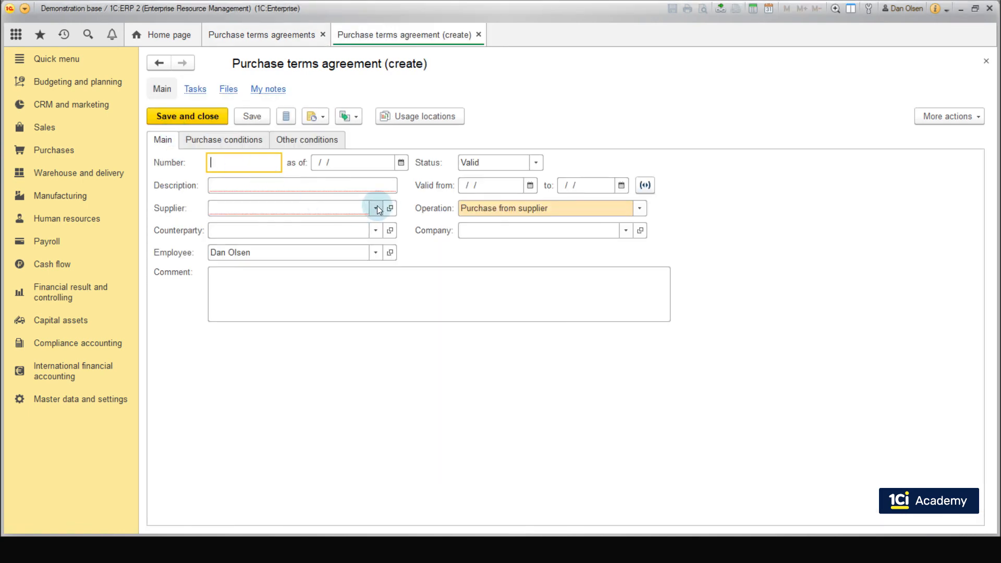
- Set the agreement's supplier to Magic Hoverboards GmbH, description to "Hoverboards Purchase Agreement" and company to SBS Trading GmbH
left_click(376, 208)
left_click(285, 226)
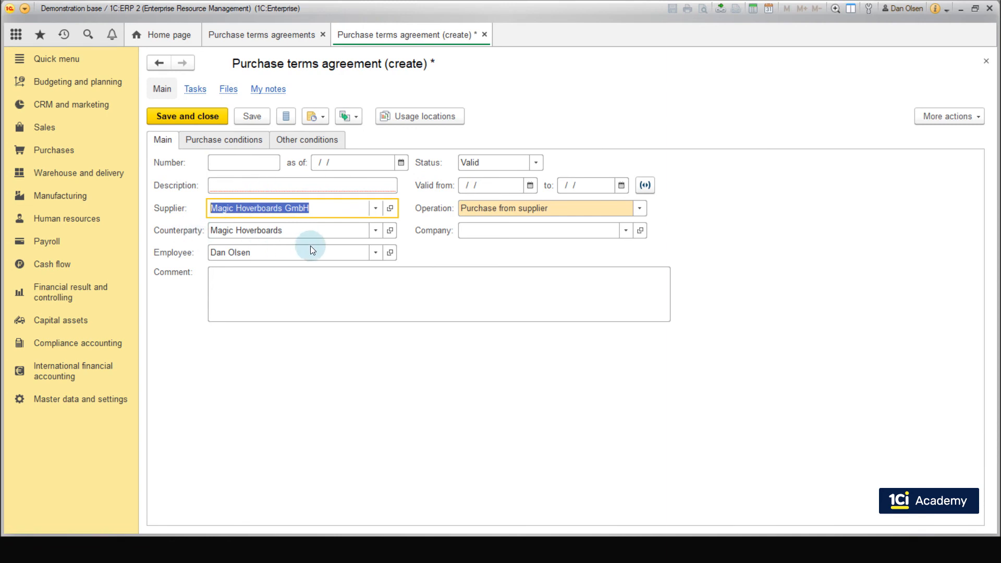
left_click(272, 187)
type("Hoverboards Purchase Agreement")
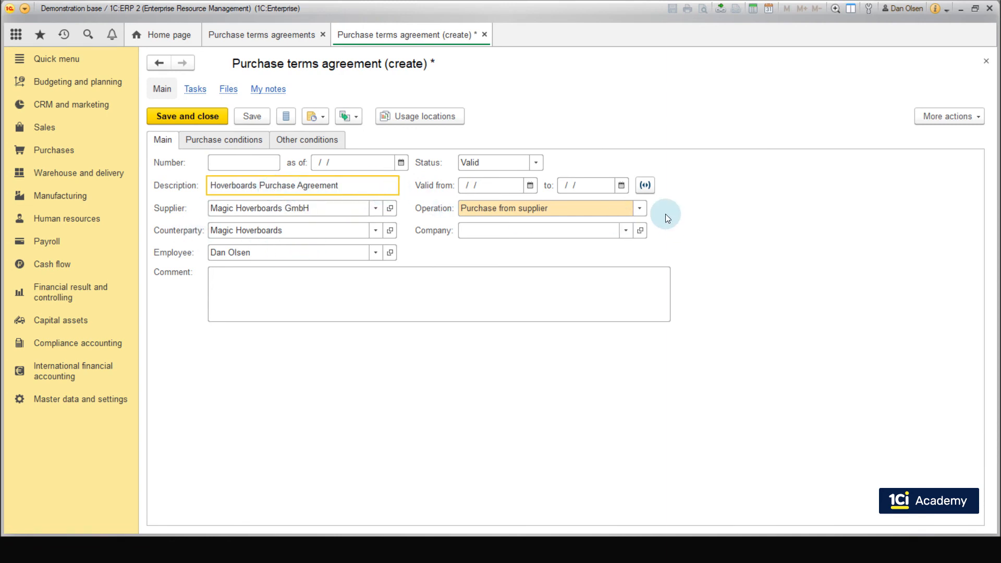
left_click(612, 231)
left_click(626, 231)
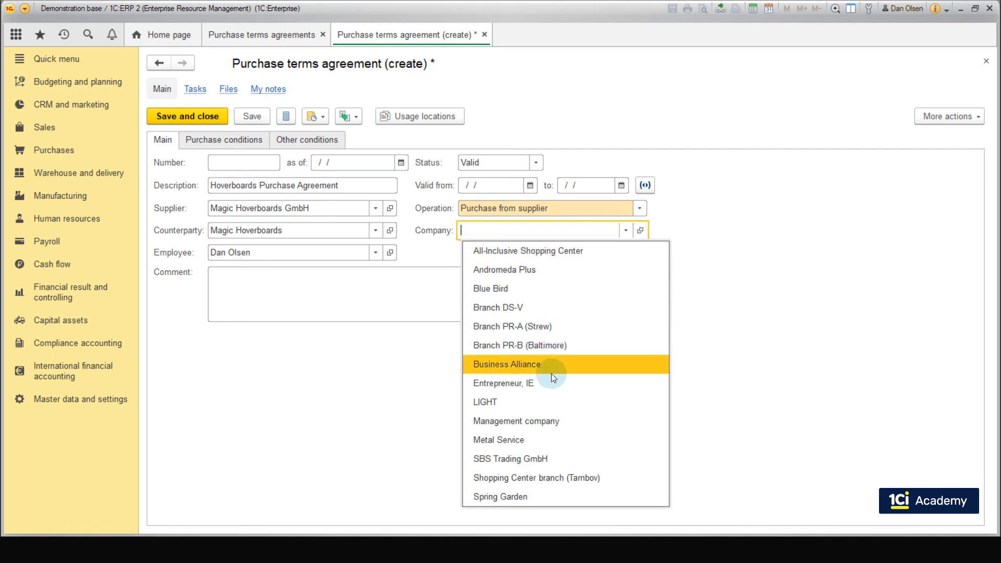
left_click(533, 463)
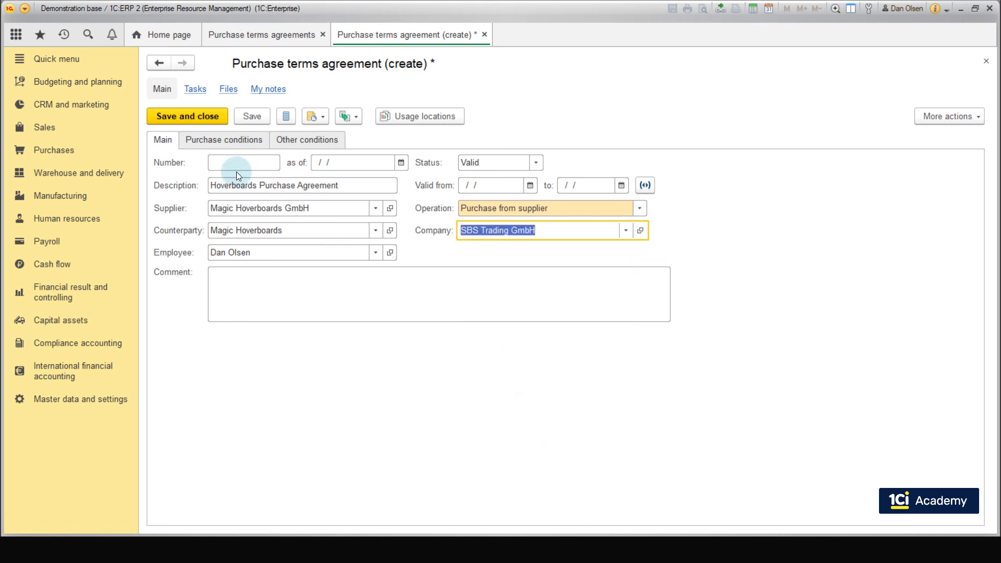
- In the purchase conditions, set the payment terms to specify a contract, with settlements determined in the contract
left_click(227, 145)
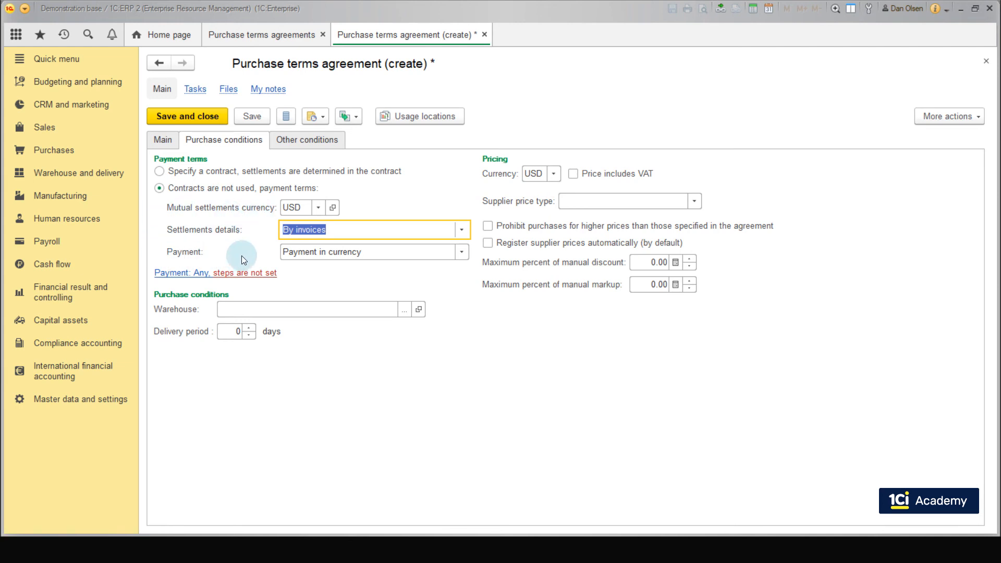
left_click(463, 230)
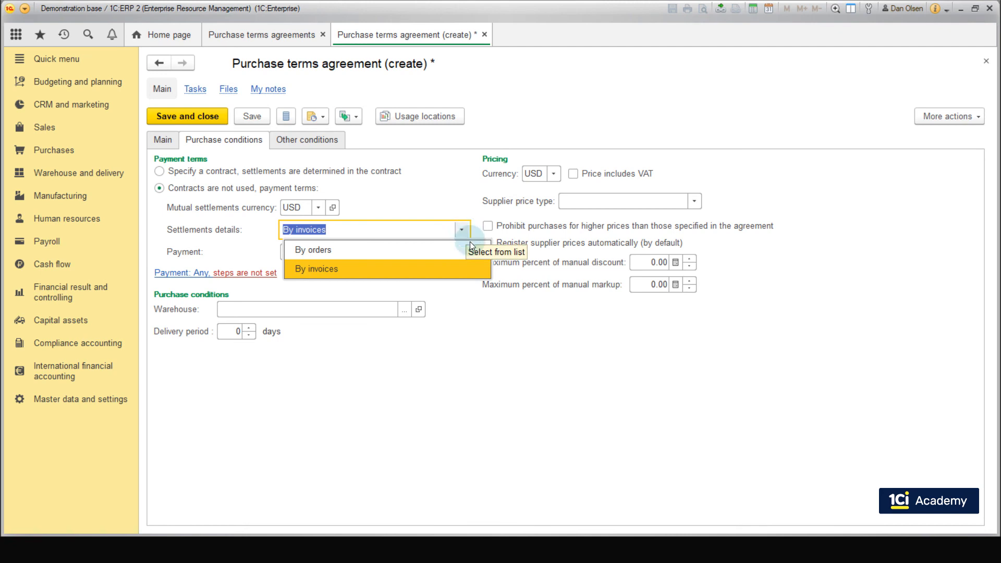
left_click(473, 268)
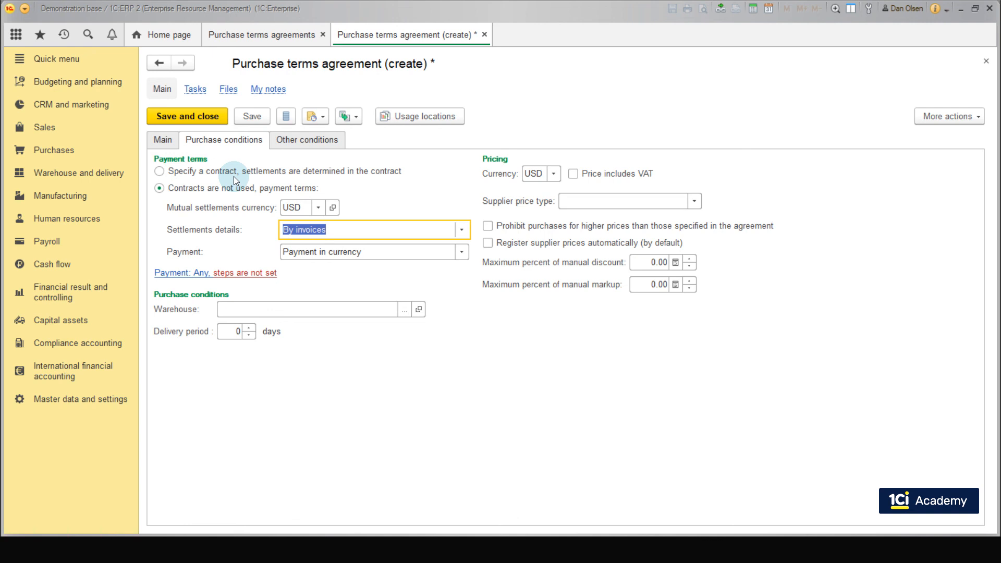
left_click(160, 172)
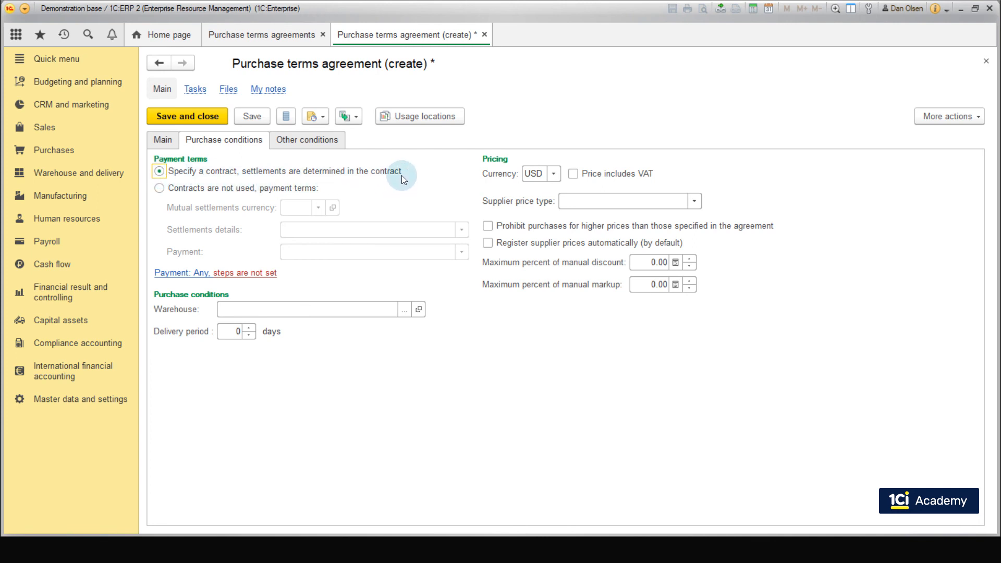
- Set the pricing currency to the first EUR entry and the supplier price type to Magic Hoverboards Prices 1
left_click(561, 174)
left_click(553, 175)
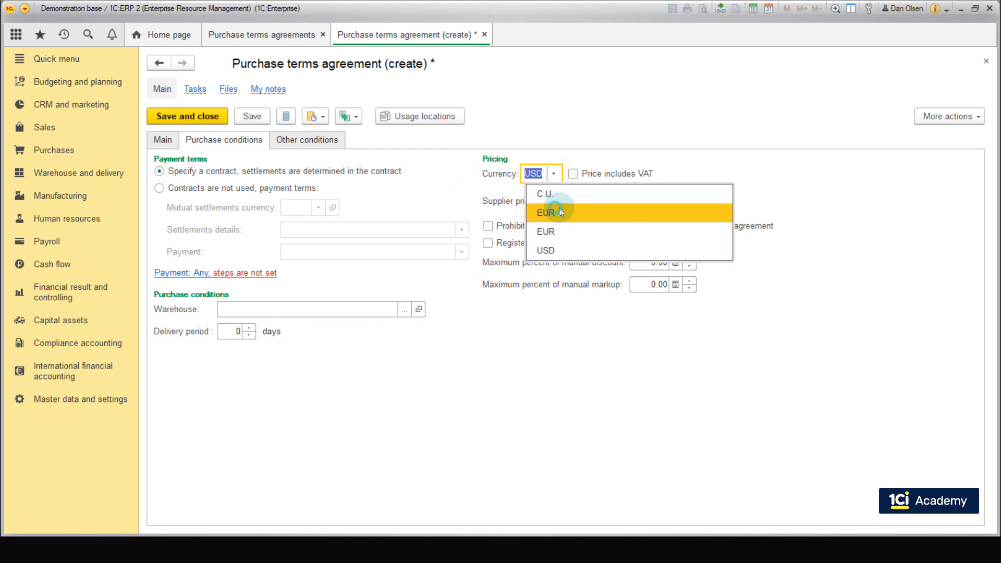
left_click(559, 208)
left_click(695, 201)
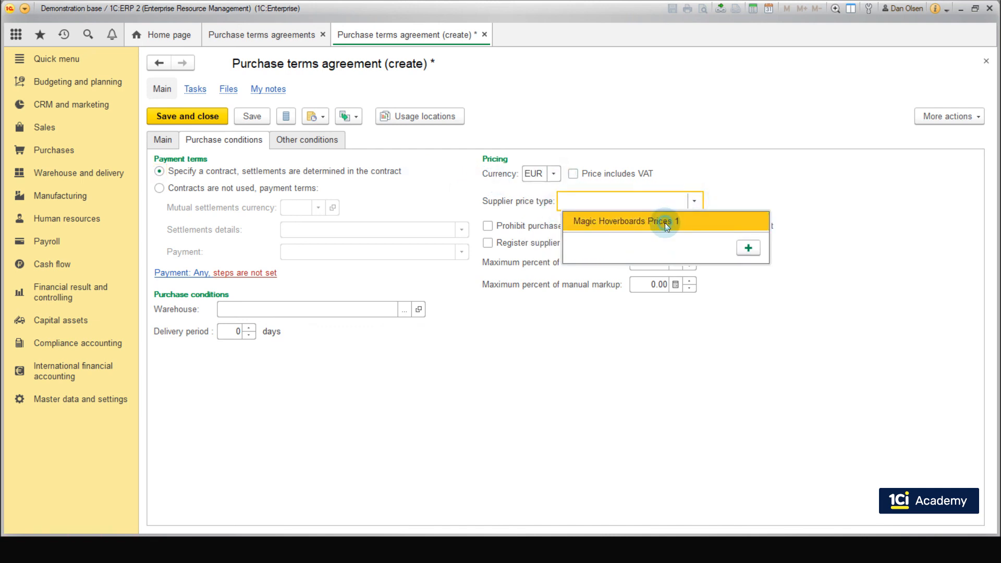
left_click(666, 221)
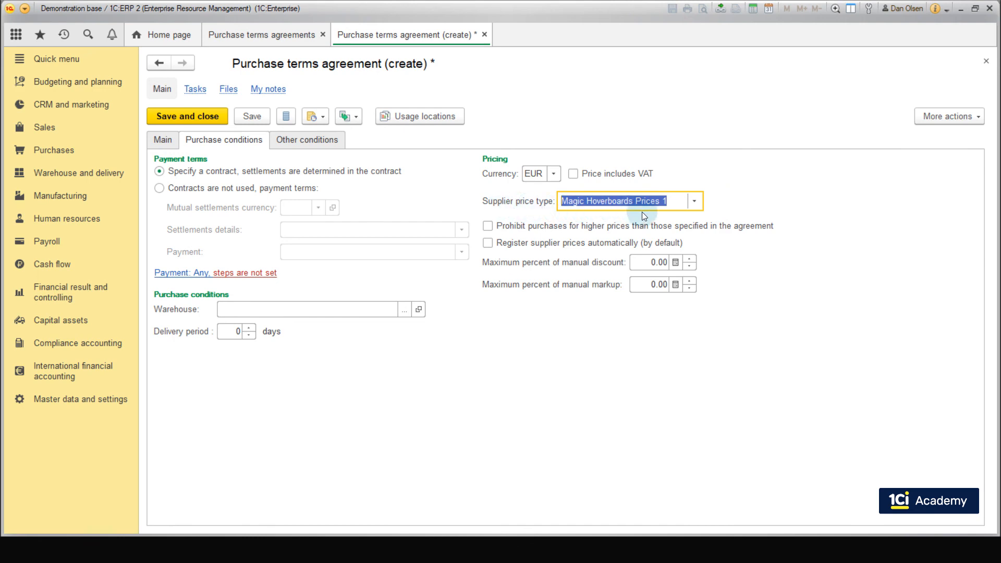
- Set the warehouse to Central warehouse with a delivery period of 1 day, and save and close the agreement
left_click(405, 311)
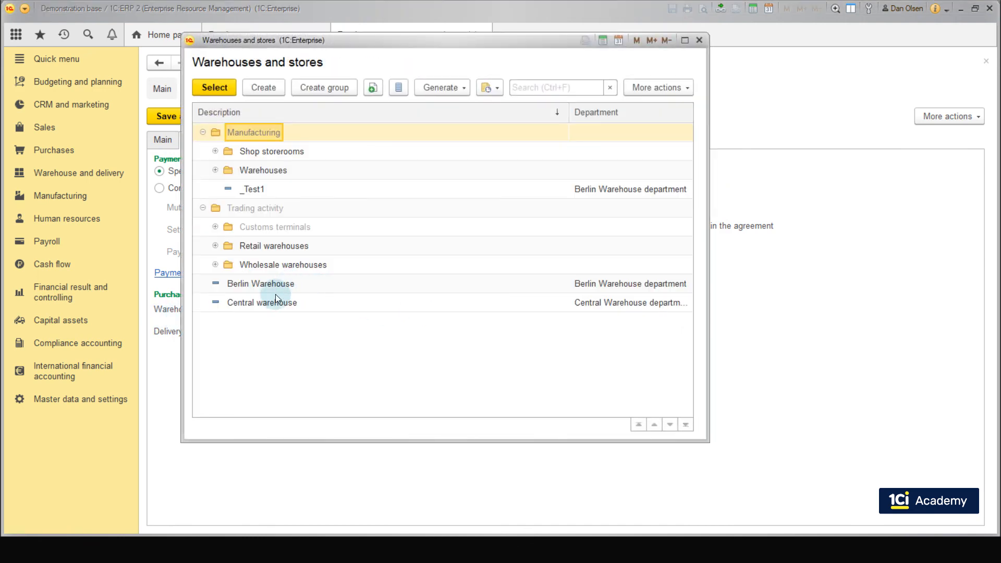
double_click(275, 302)
left_click(251, 329)
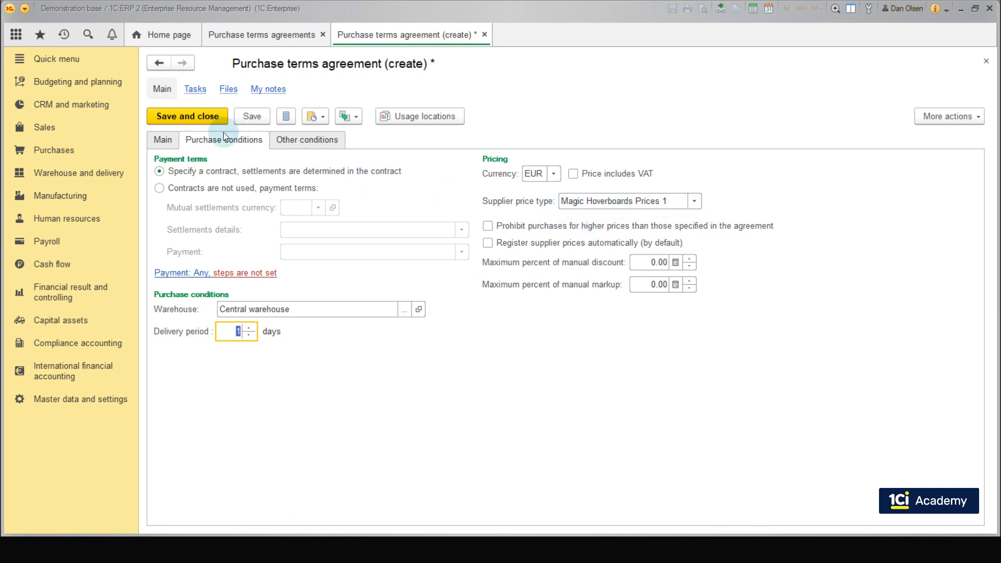
left_click(209, 118)
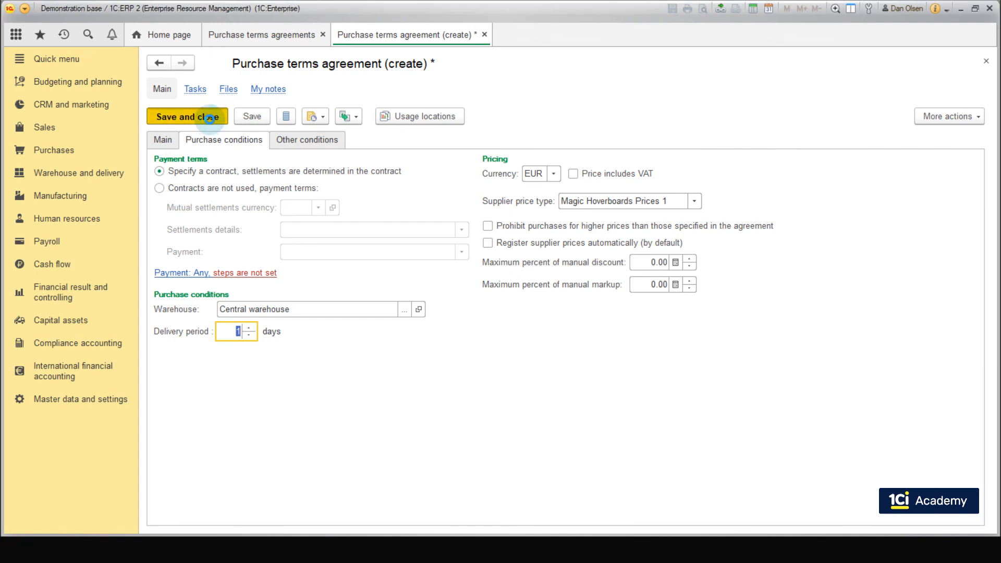